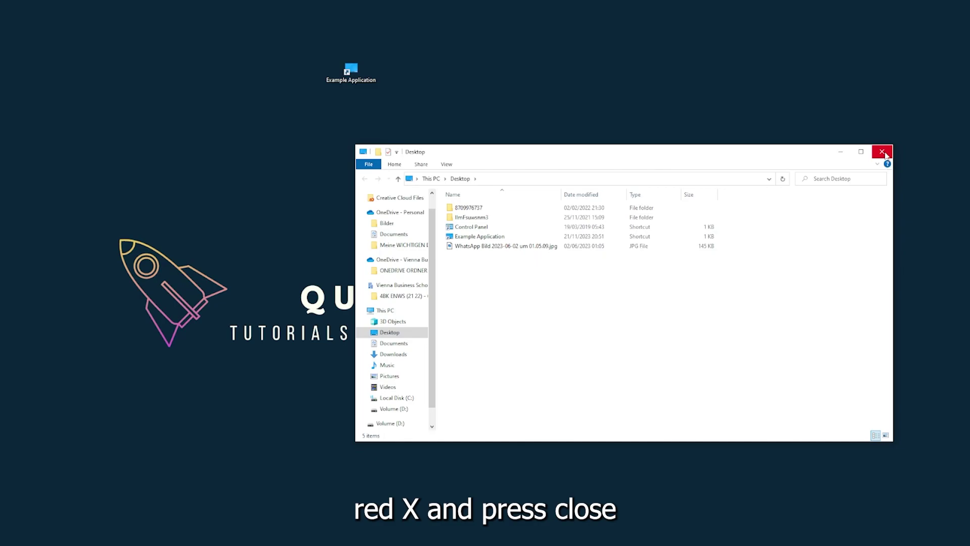
Step: Close the Desktop folder window in File Explorer
click(882, 153)
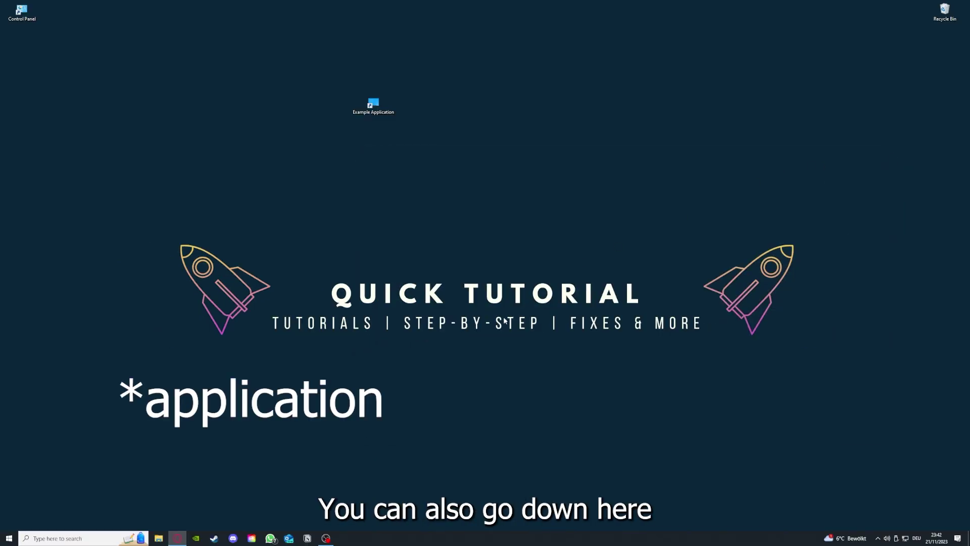
Step: Launch Task Manager from the taskbar and end its own Task Manager entry under Apps
right_click(364, 538)
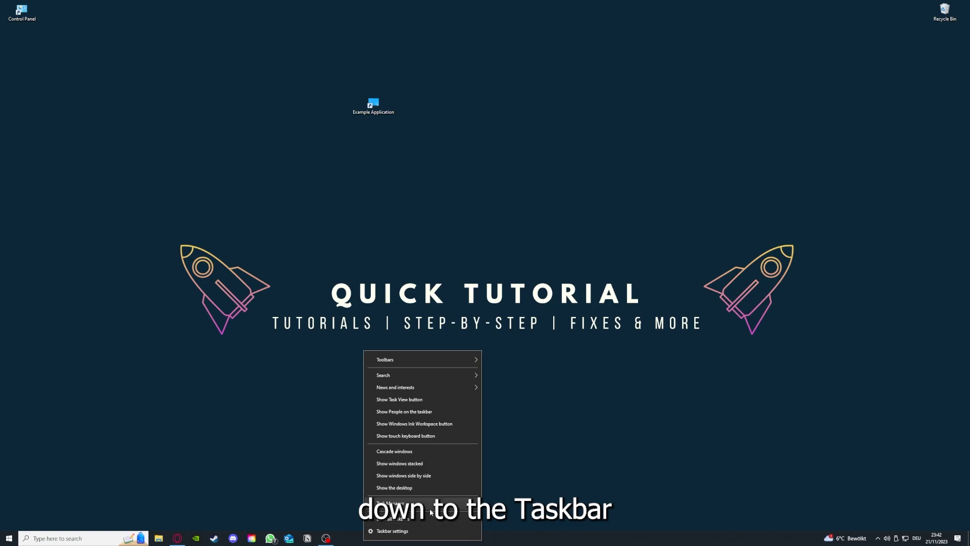
click(446, 508)
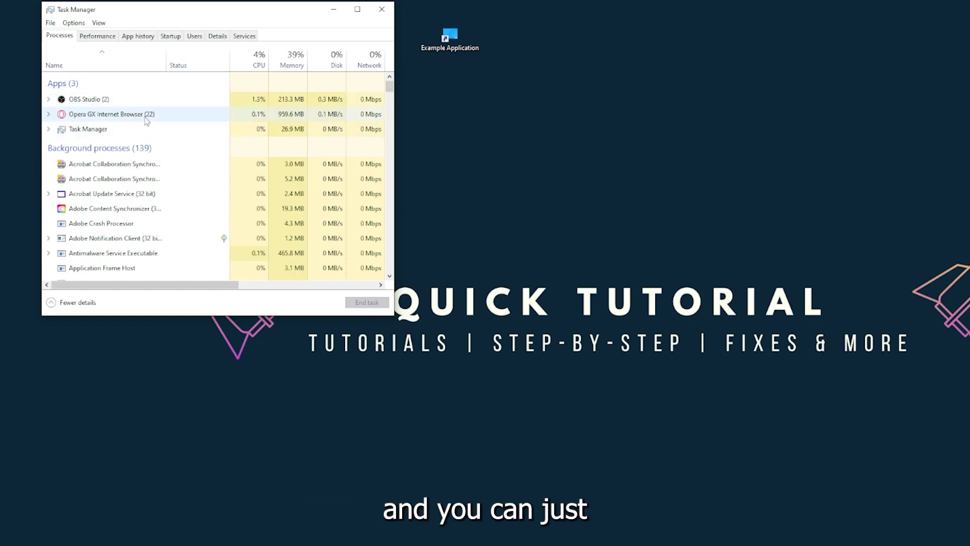
click(208, 131)
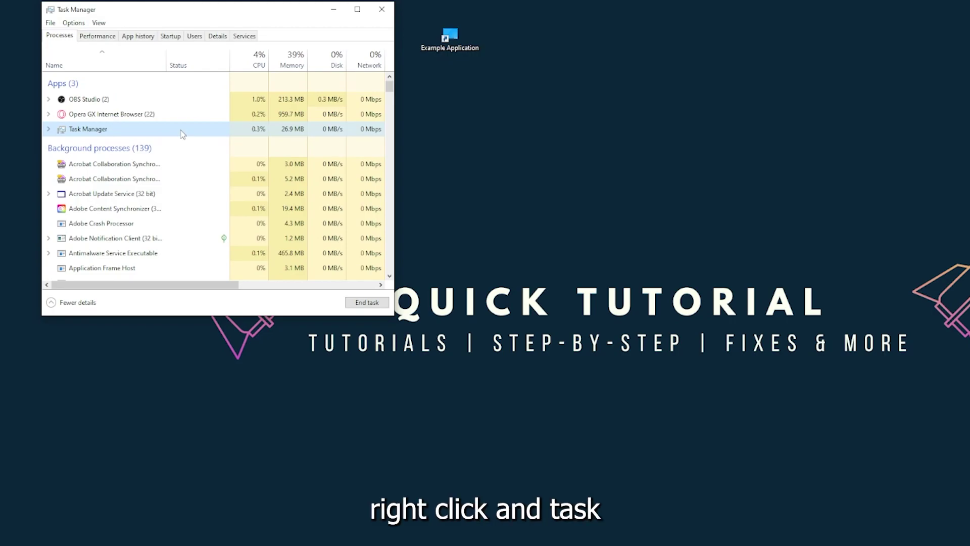
click(362, 303)
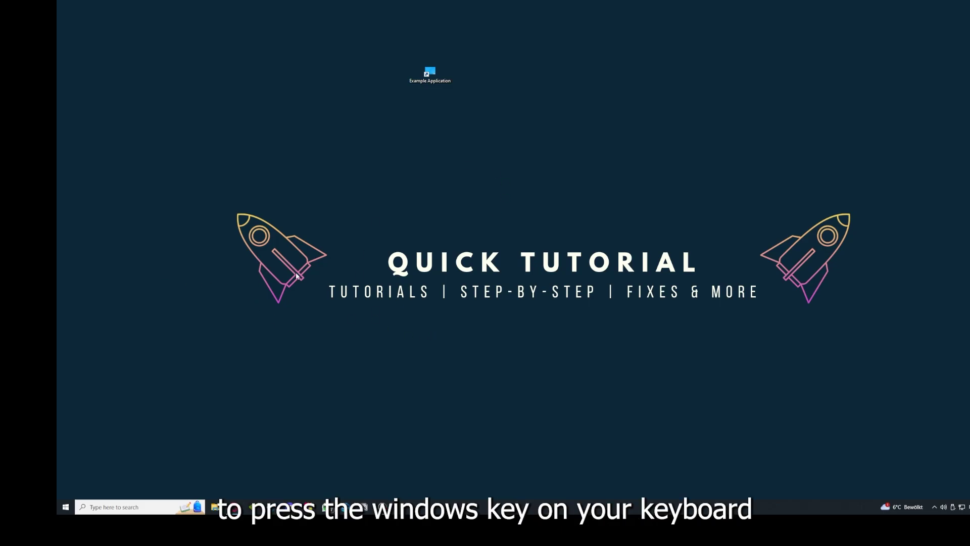
key(super)
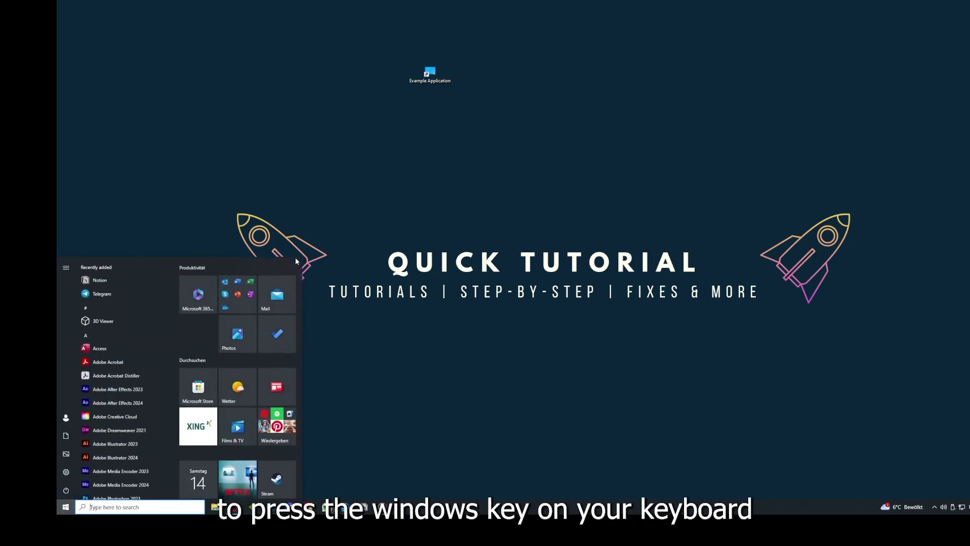
key(super)
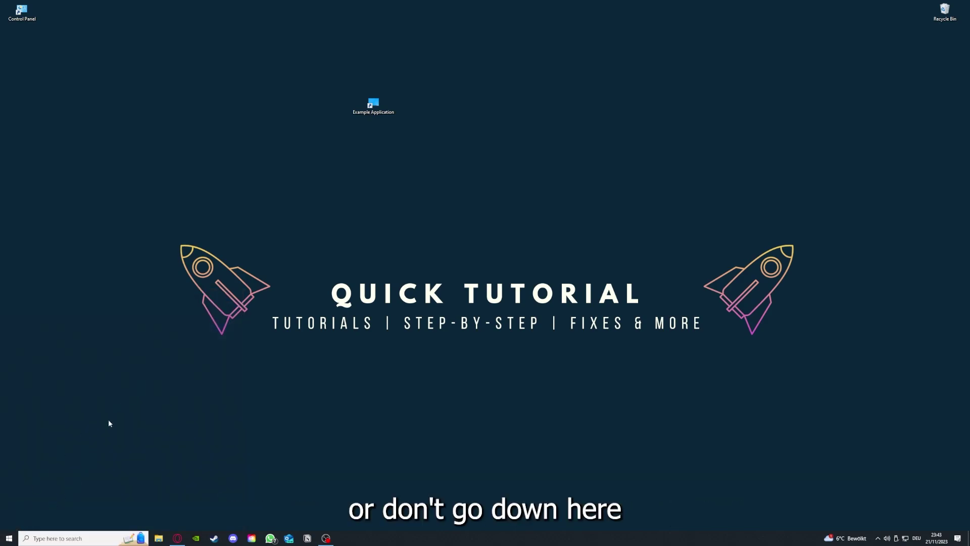
click(10, 537)
mouse_move(11, 525)
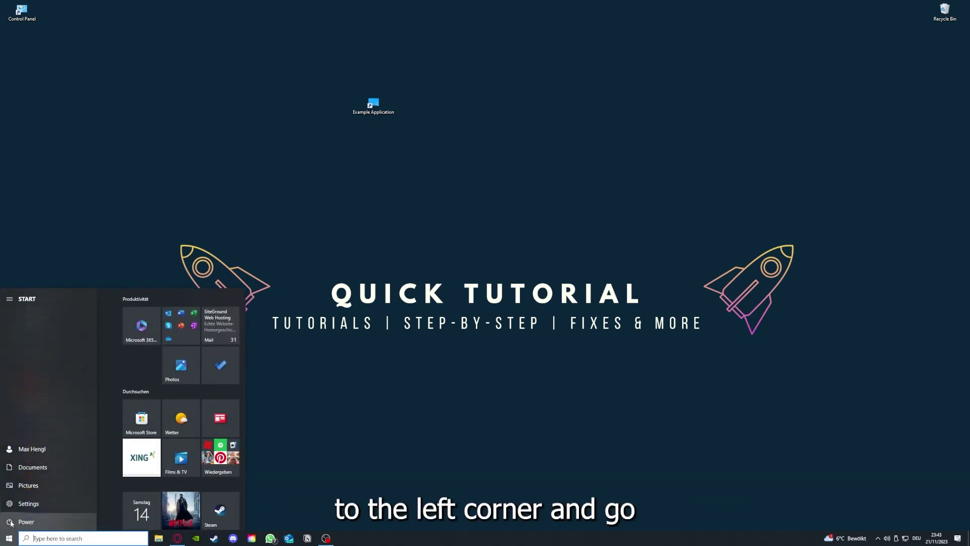
click(11, 523)
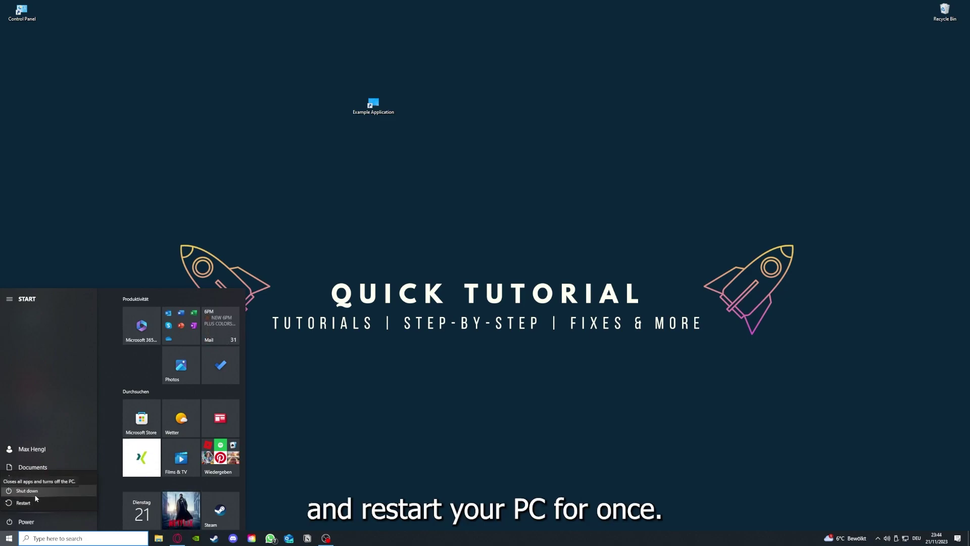
click(383, 387)
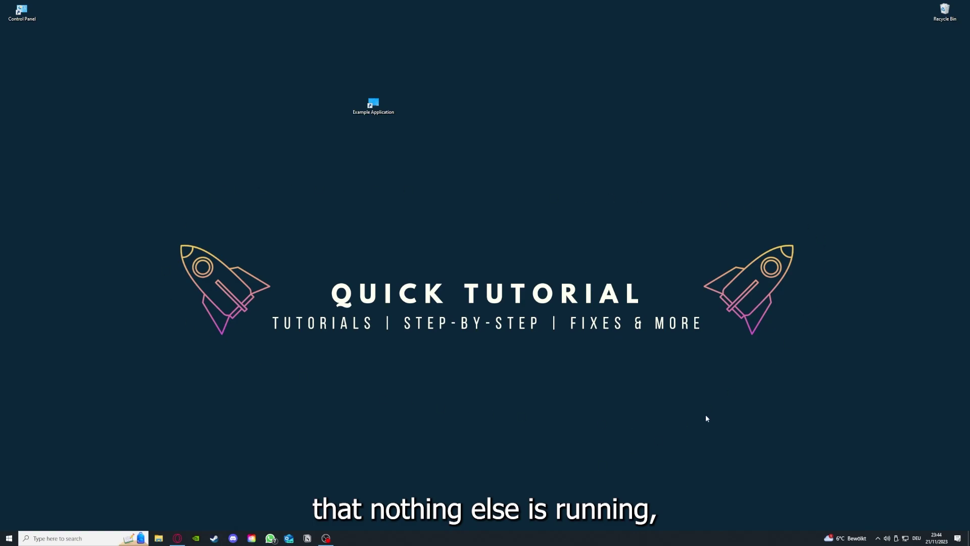
right_click(374, 538)
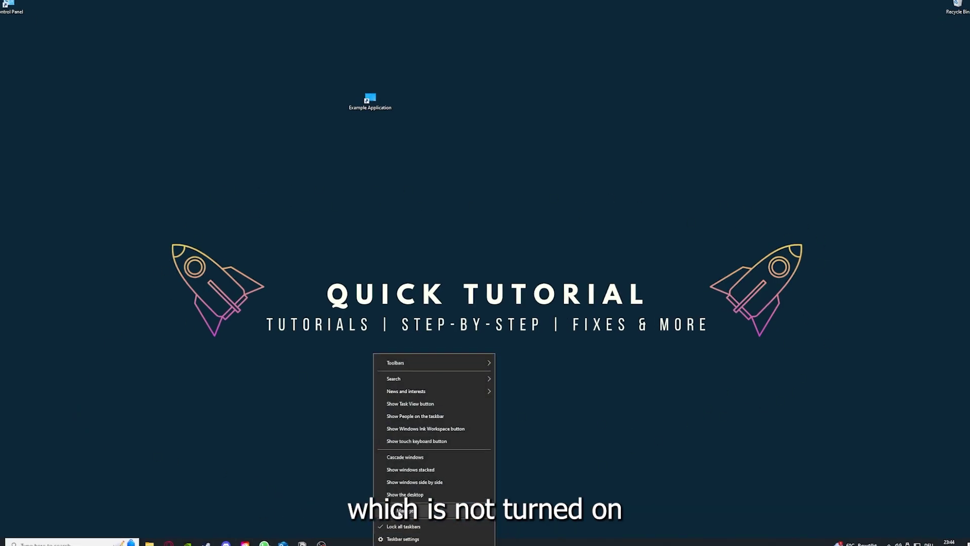
click(399, 511)
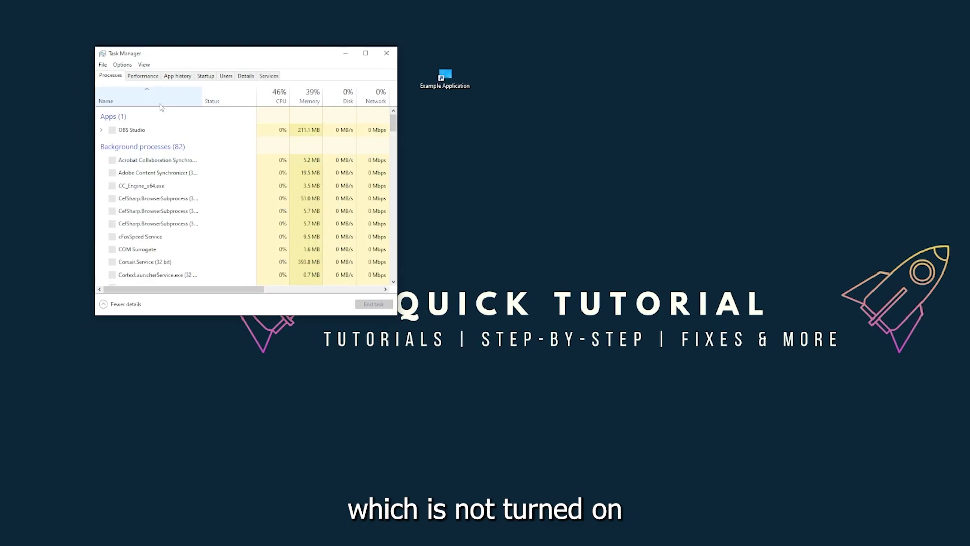
click(205, 77)
scroll(193, 223, down, 2)
scroll(194, 222, up, 2)
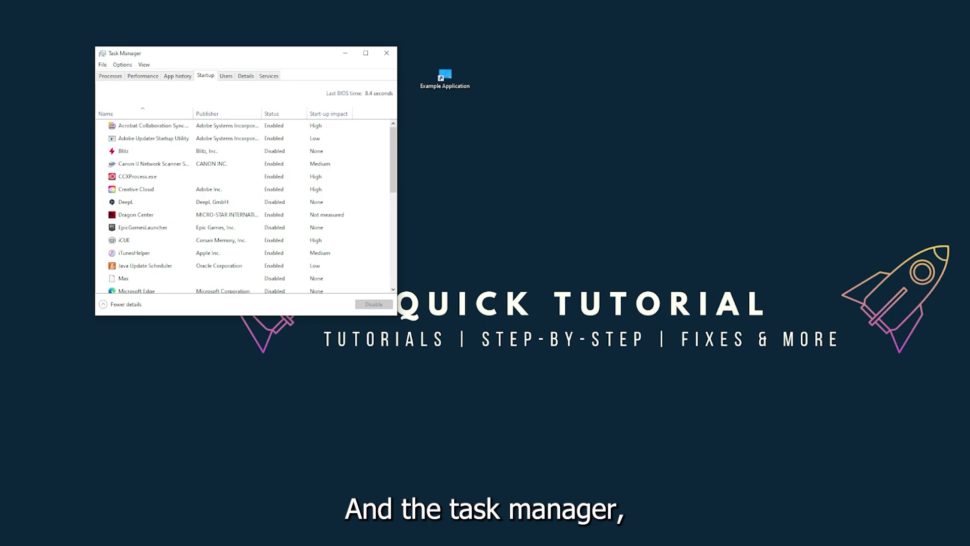
right_click(458, 545)
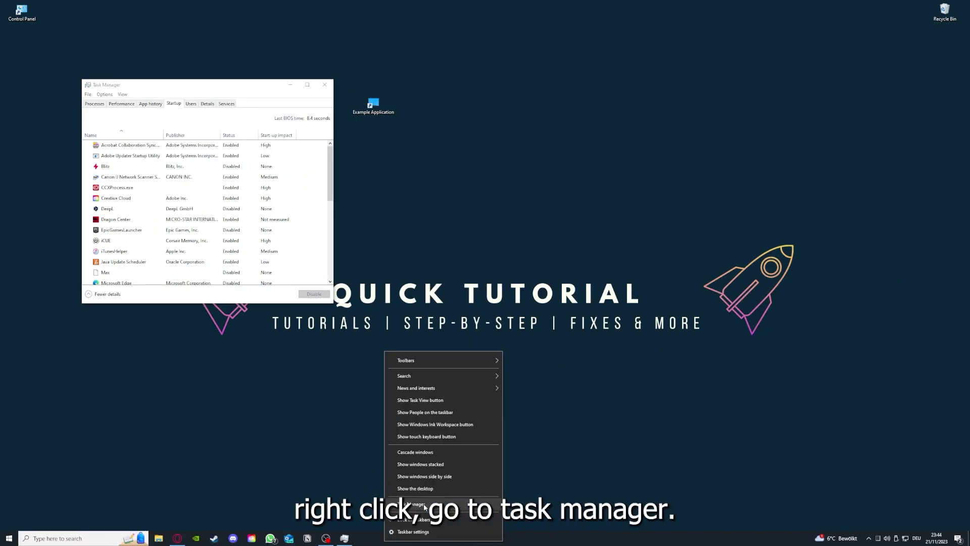
click(253, 85)
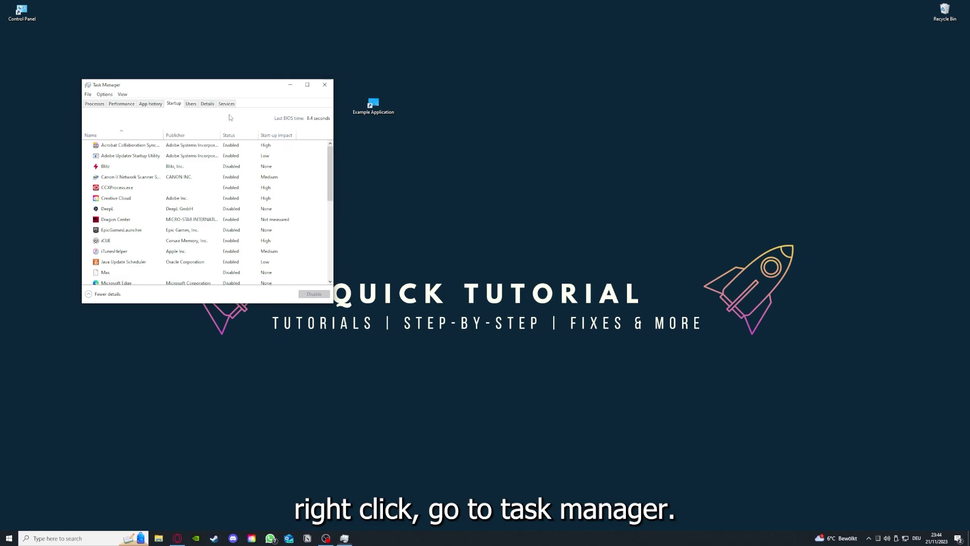
click(307, 85)
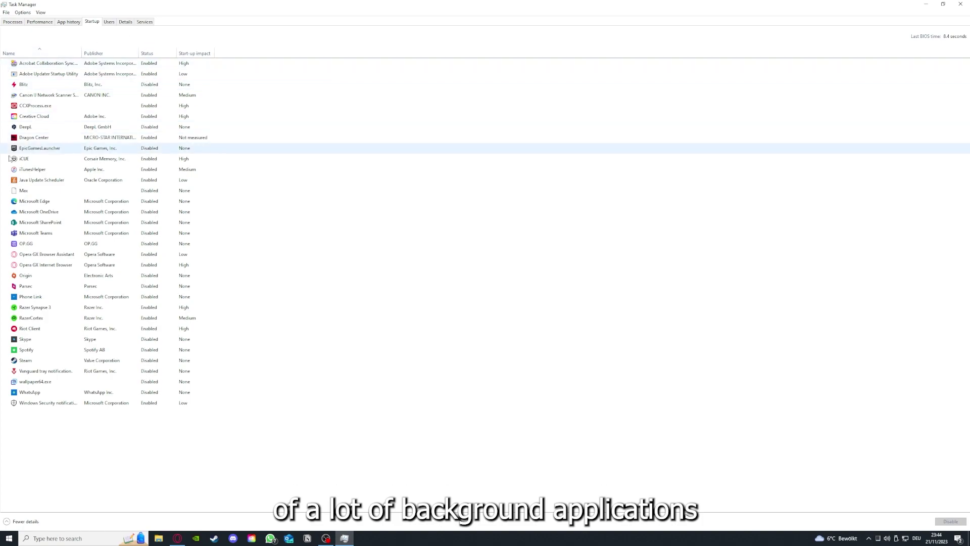
right_click(157, 64)
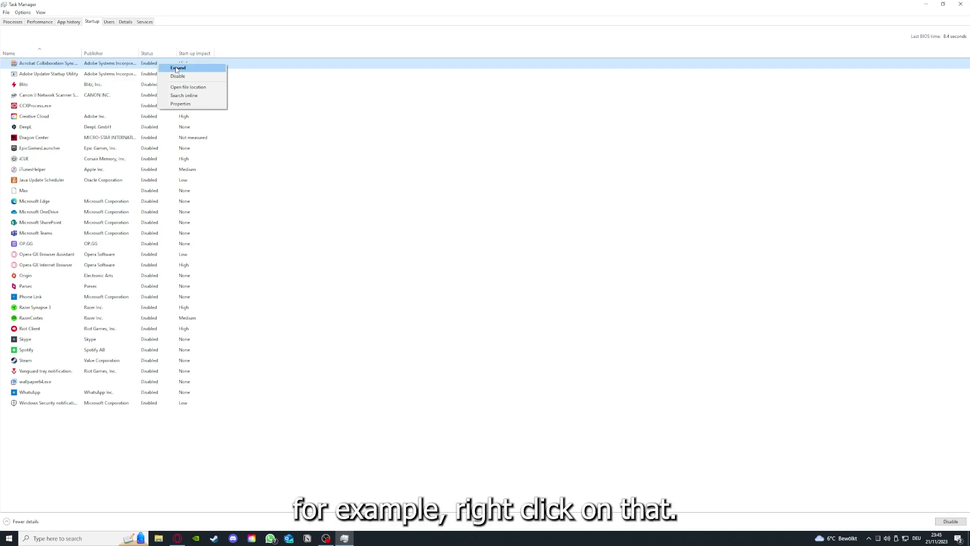
click(338, 102)
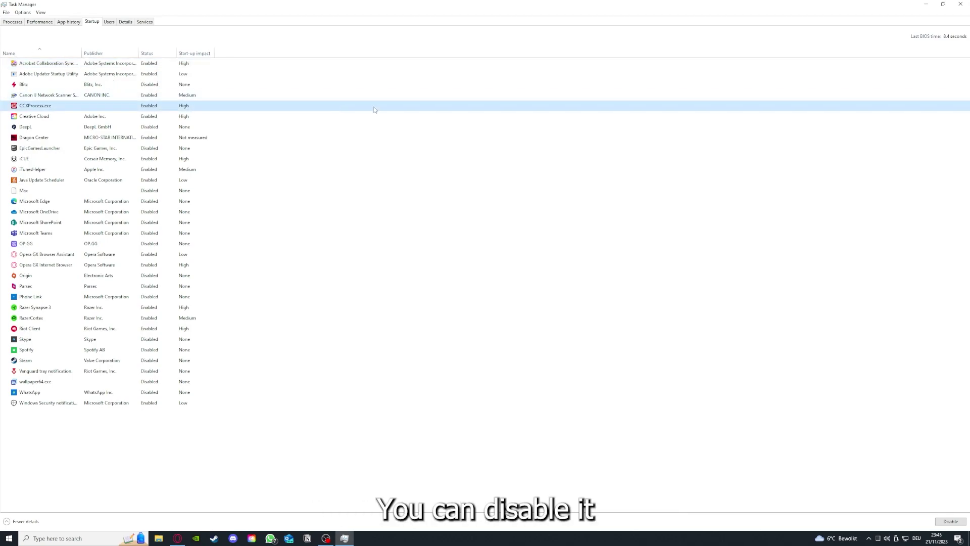
click(507, 212)
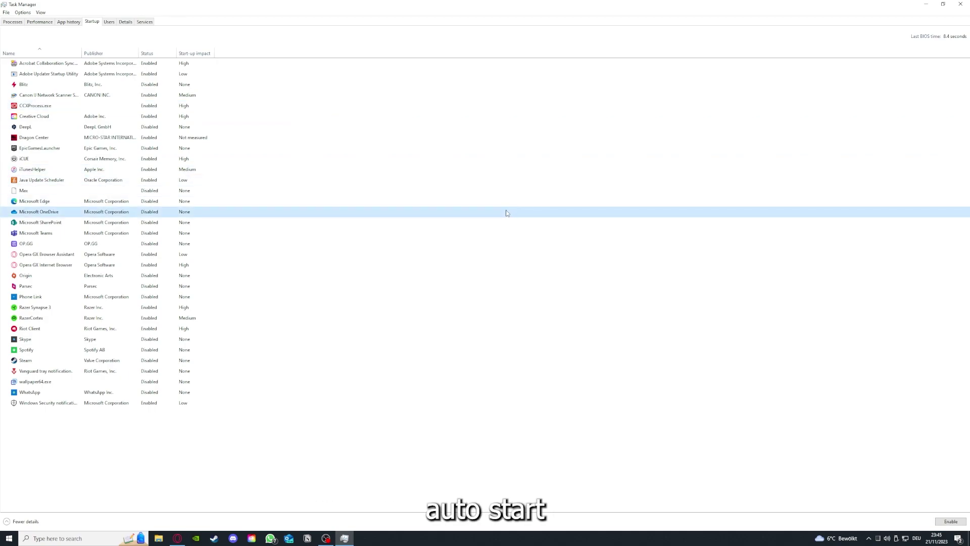
click(61, 66)
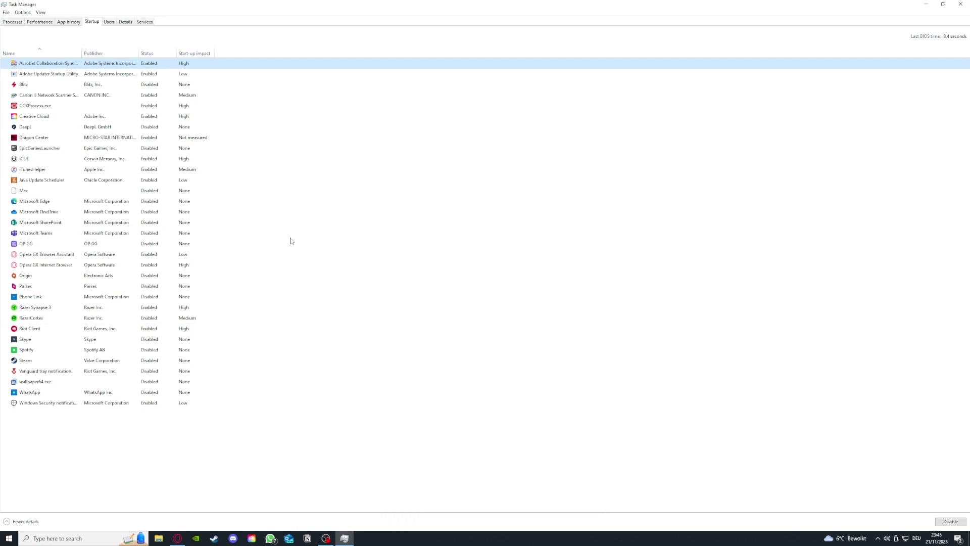
right_click(121, 223)
click(271, 299)
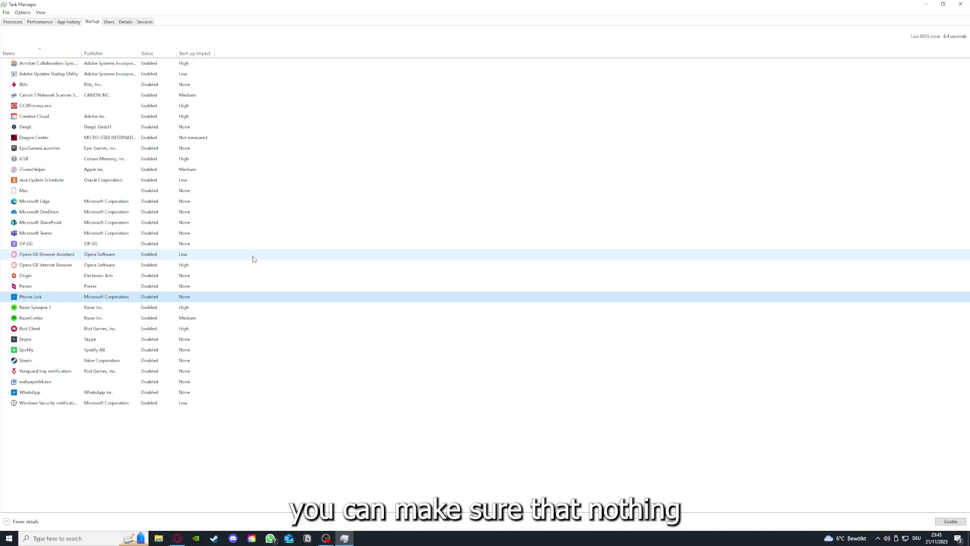
click(212, 172)
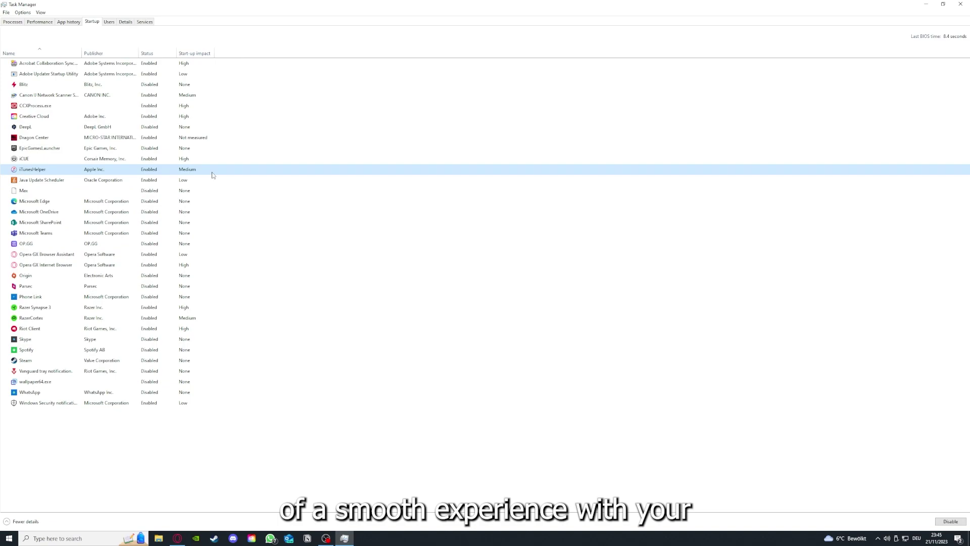
key(Home)
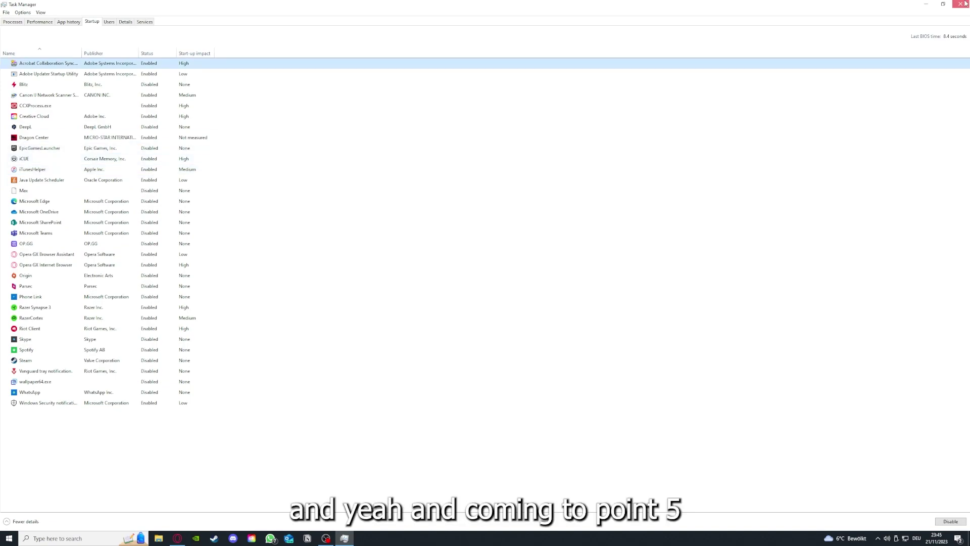
key(alt+F4)
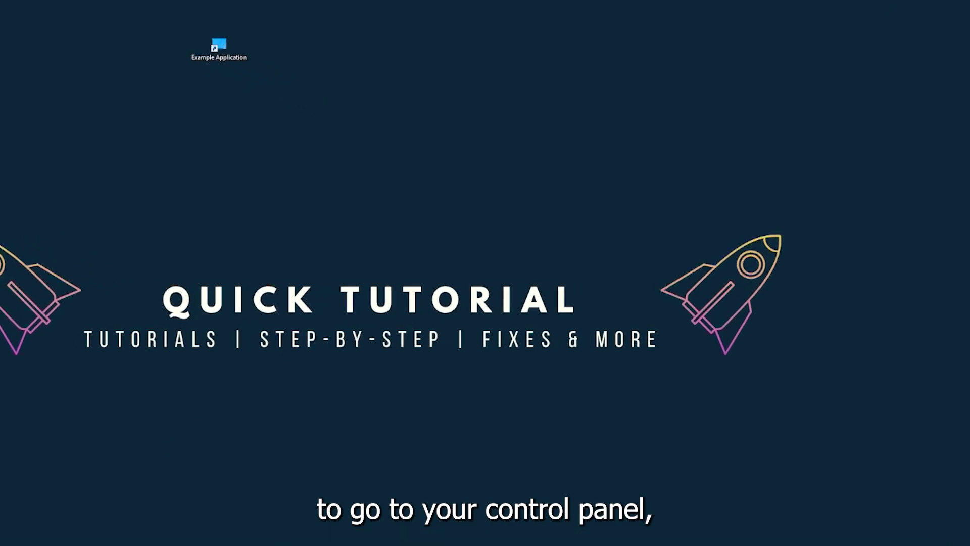
Step: Open Control Panel's Programs > Programs and Features list
key(super)
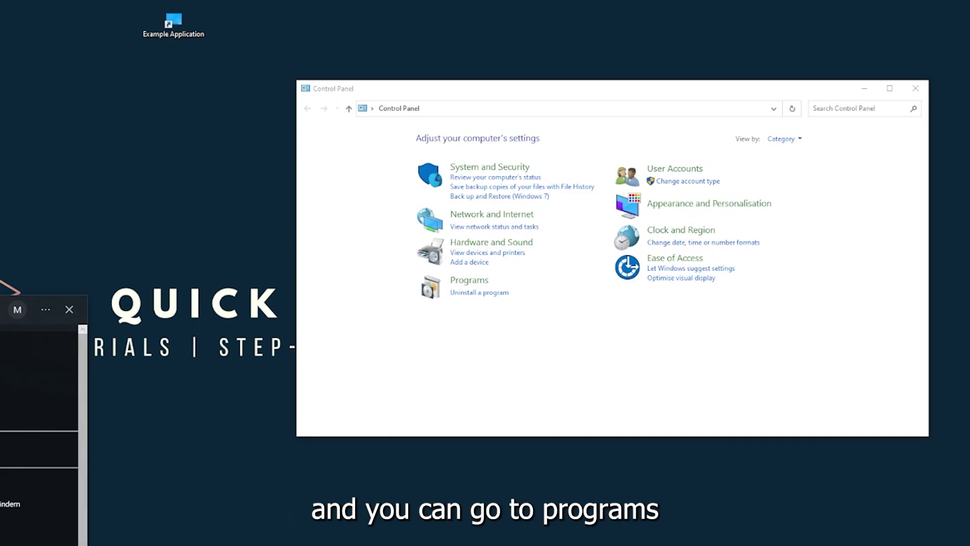
key(Escape)
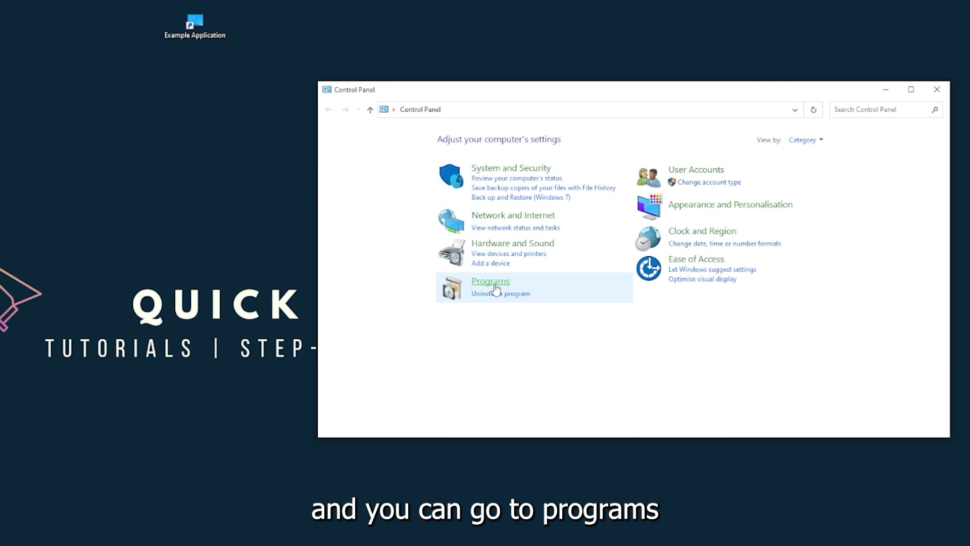
click(495, 286)
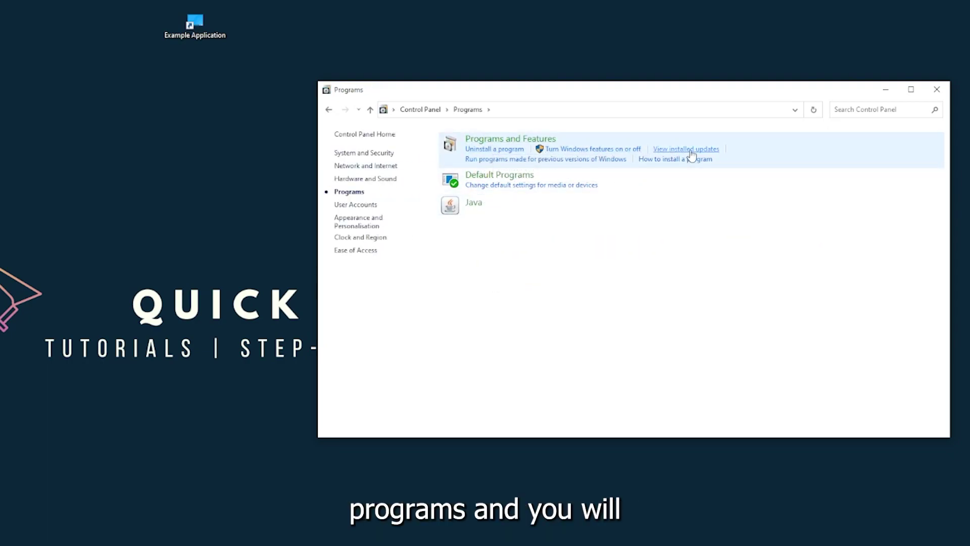
click(523, 143)
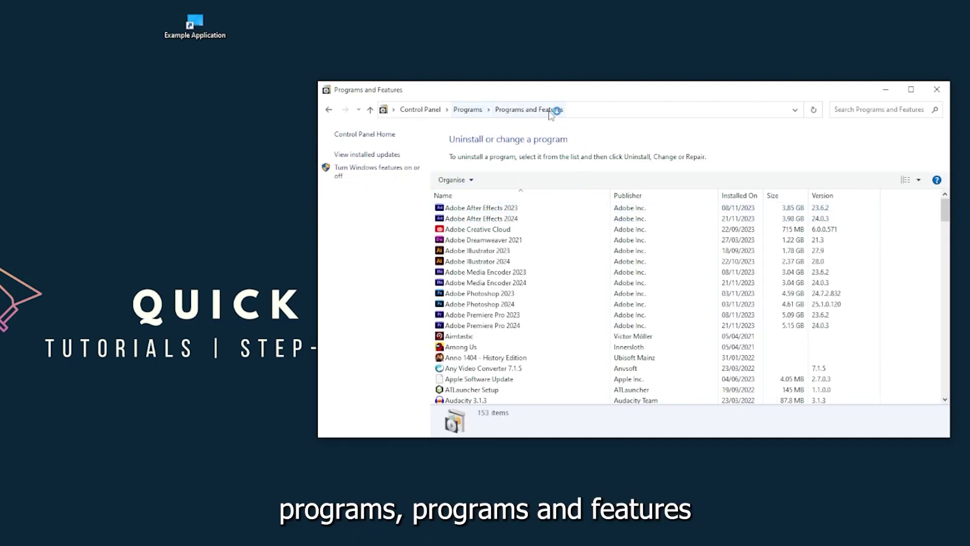
Step: Try uninstalling Overwolf, dismiss the uninstall error, and close Programs and Features
scroll(556, 268, down, 20)
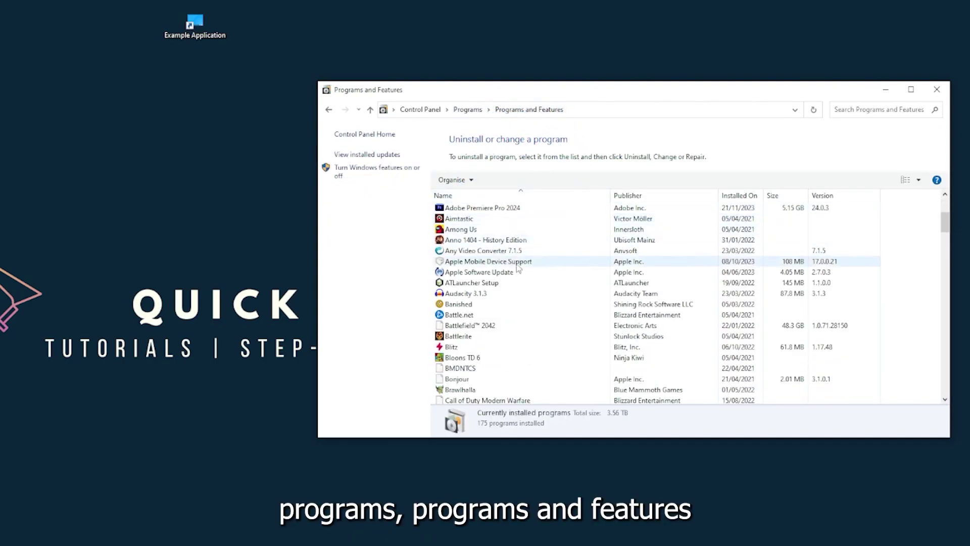
scroll(513, 285, down, 20)
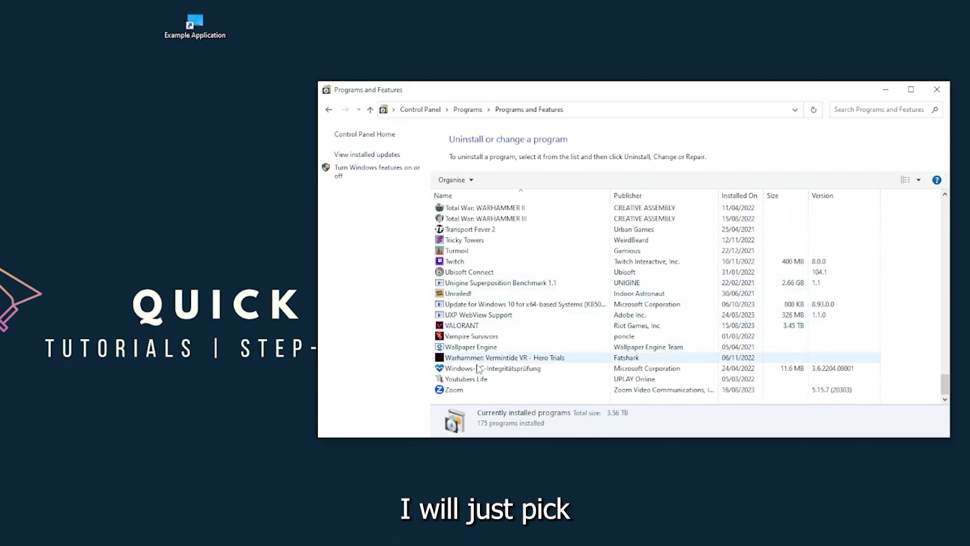
scroll(490, 343, up, 15)
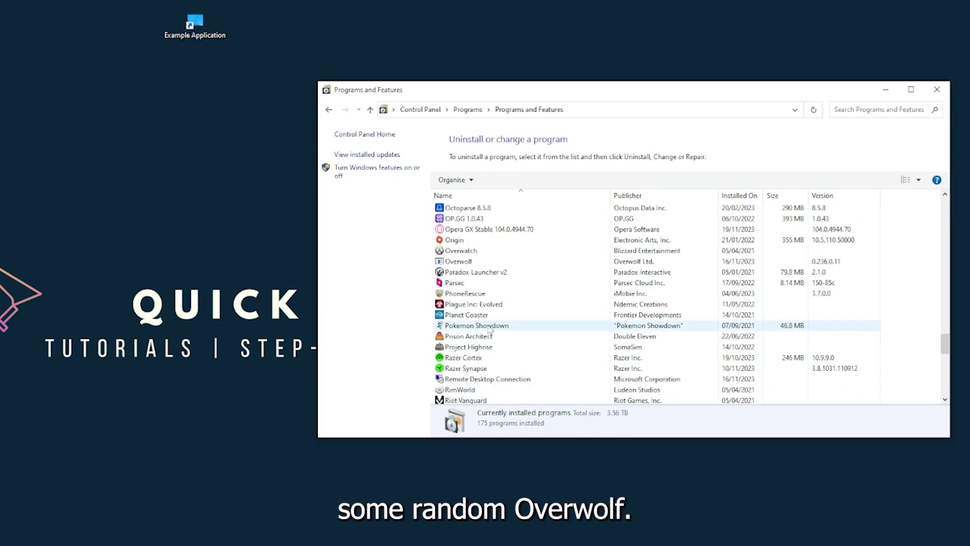
scroll(480, 332, up, 2)
click(468, 329)
right_click(466, 328)
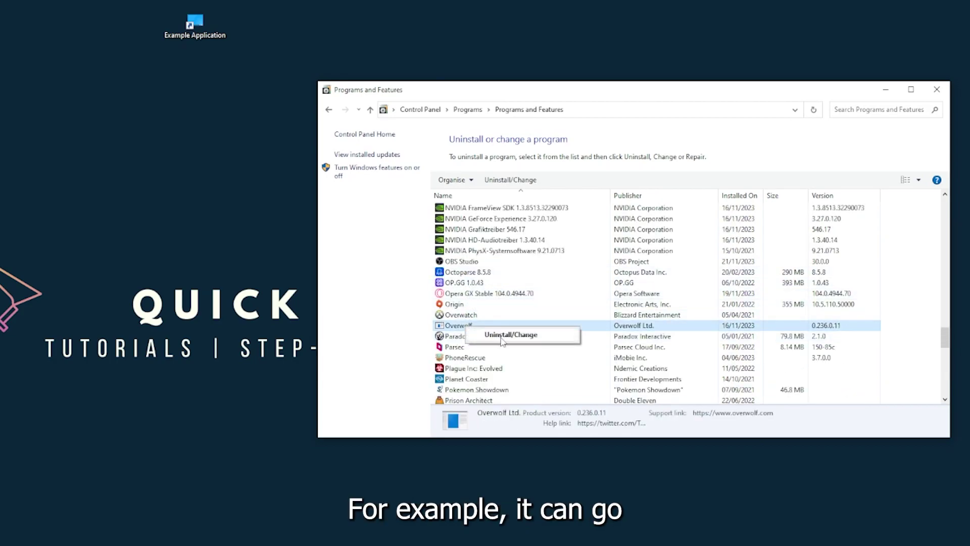
click(511, 335)
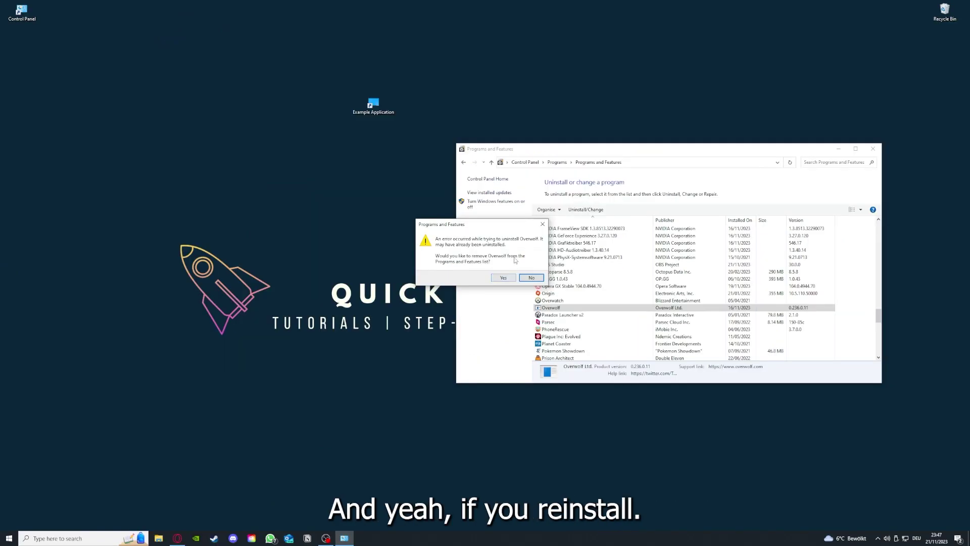
click(545, 225)
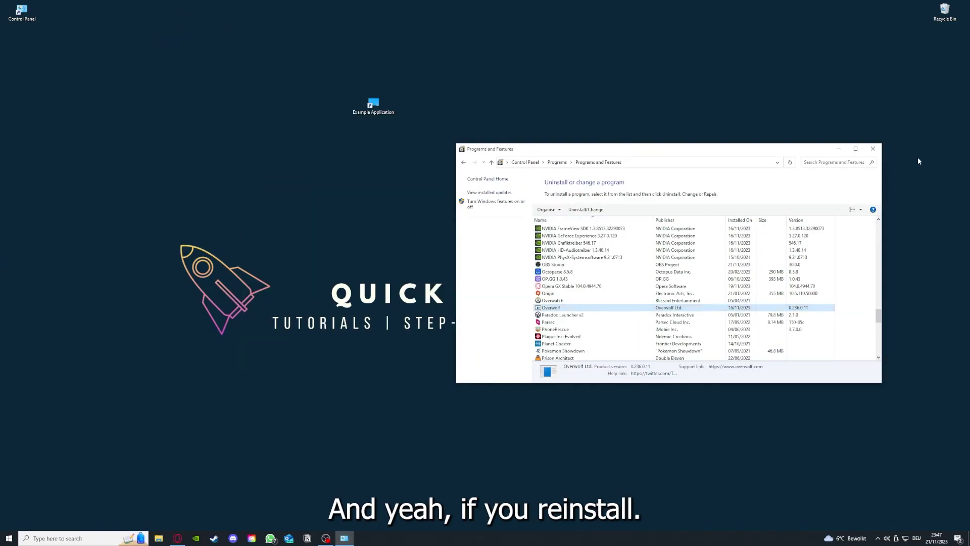
click(873, 148)
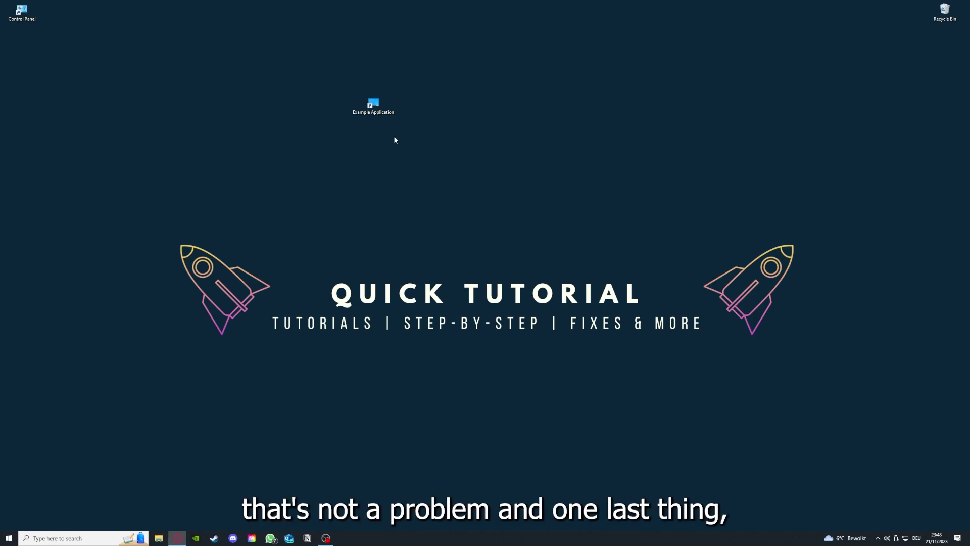
Step: Open the Example Application shortcut's Properties and view its Security and Details tabs
right_click(368, 100)
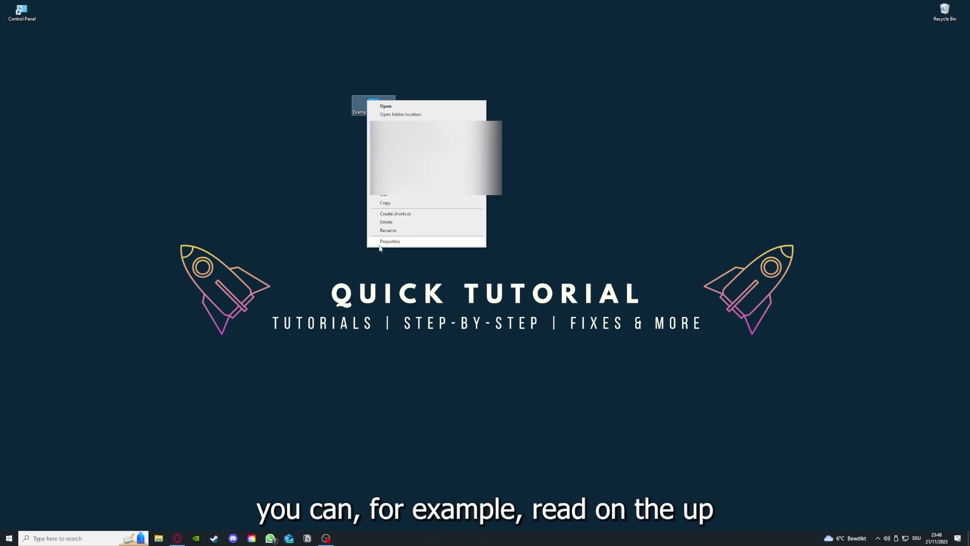
click(388, 242)
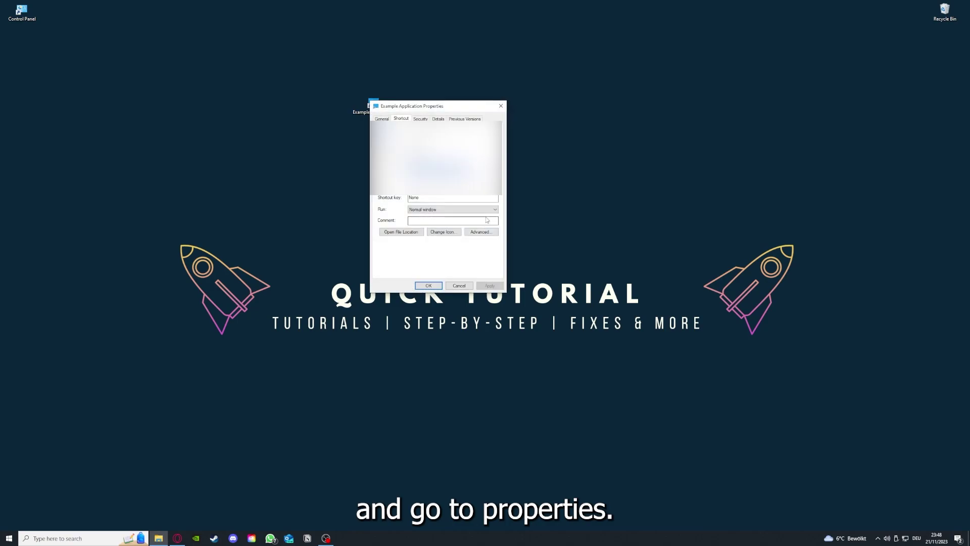
key(ctrl+Tab)
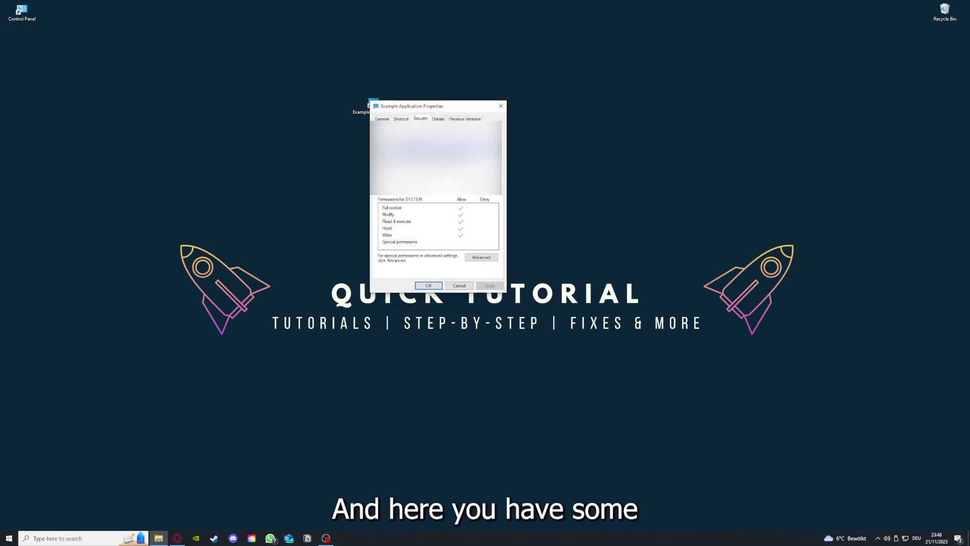
key(ctrl+Tab)
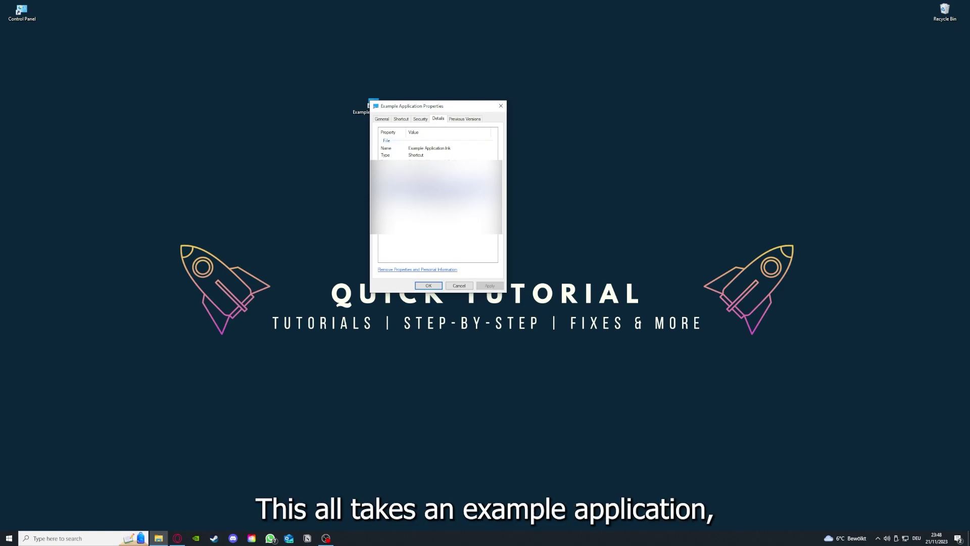
drag(437, 107, 510, 141)
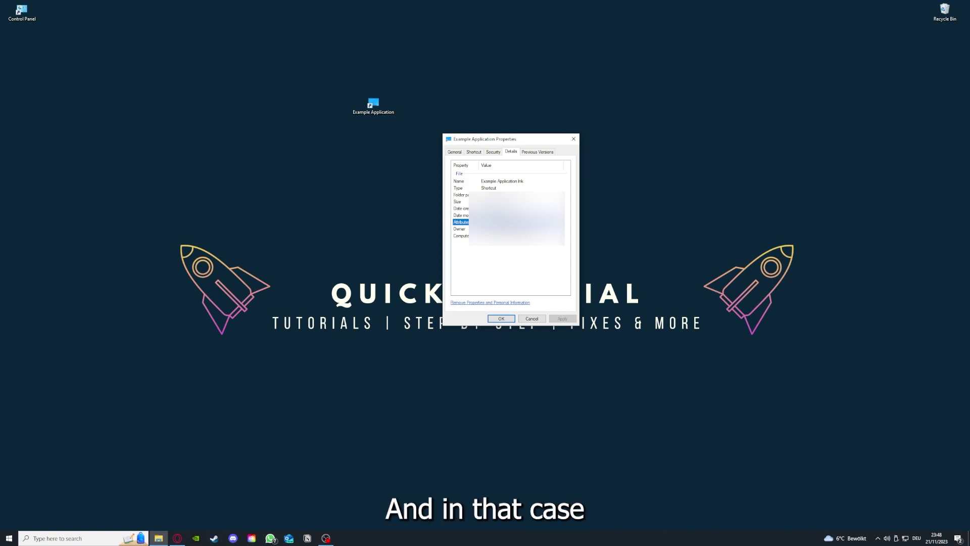
Step: Check Previous Versions, then open the file location from the Shortcut tab
click(542, 154)
click(479, 154)
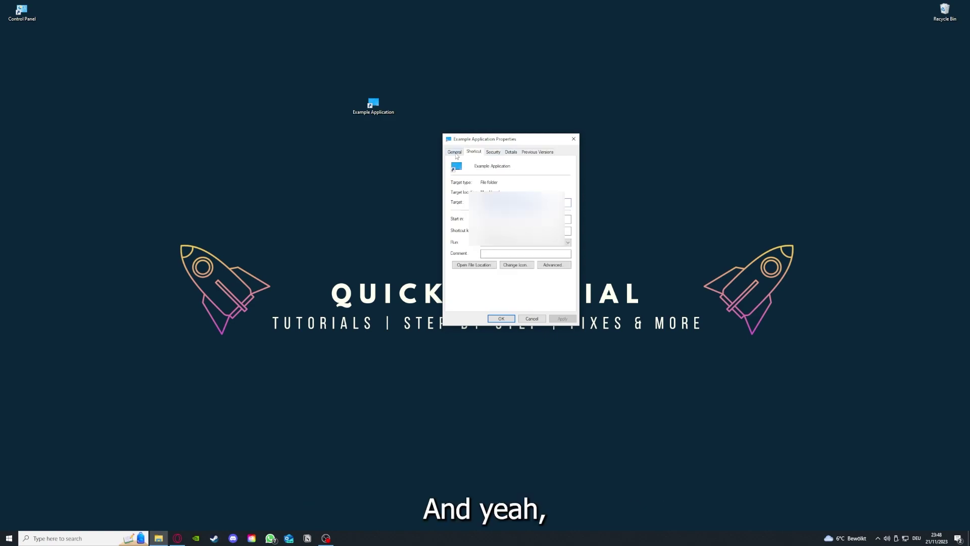
click(466, 266)
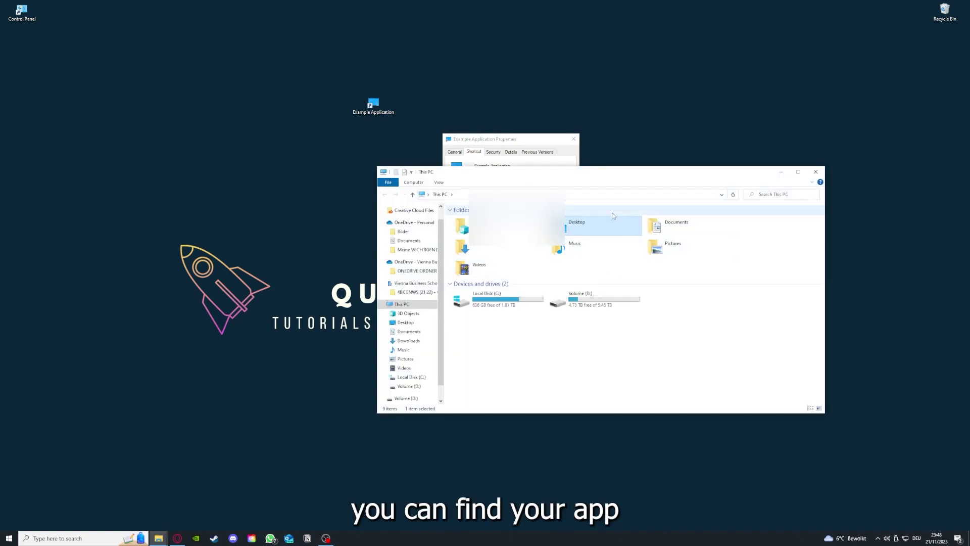
Step: Close the This PC Explorer window and the Example Application Properties dialog
drag(622, 170, 512, 274)
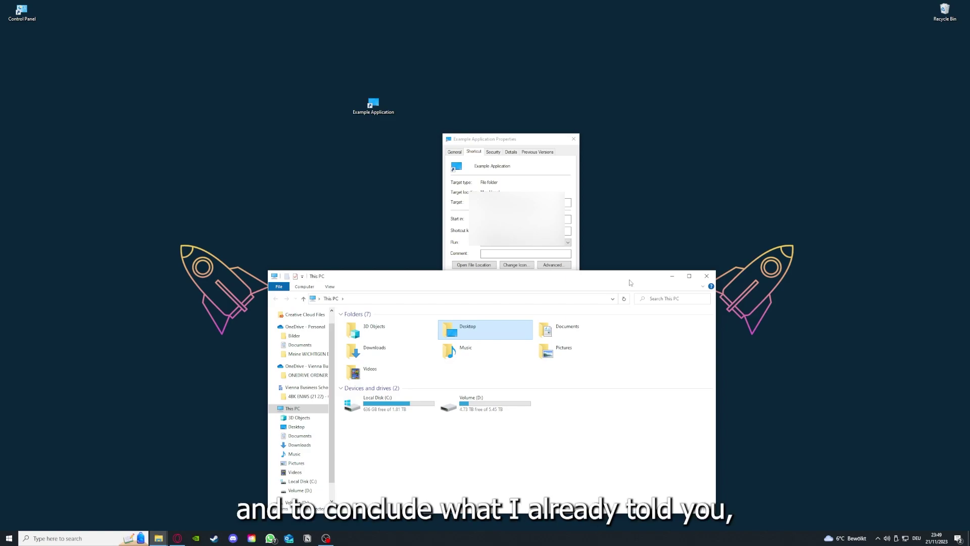
click(706, 276)
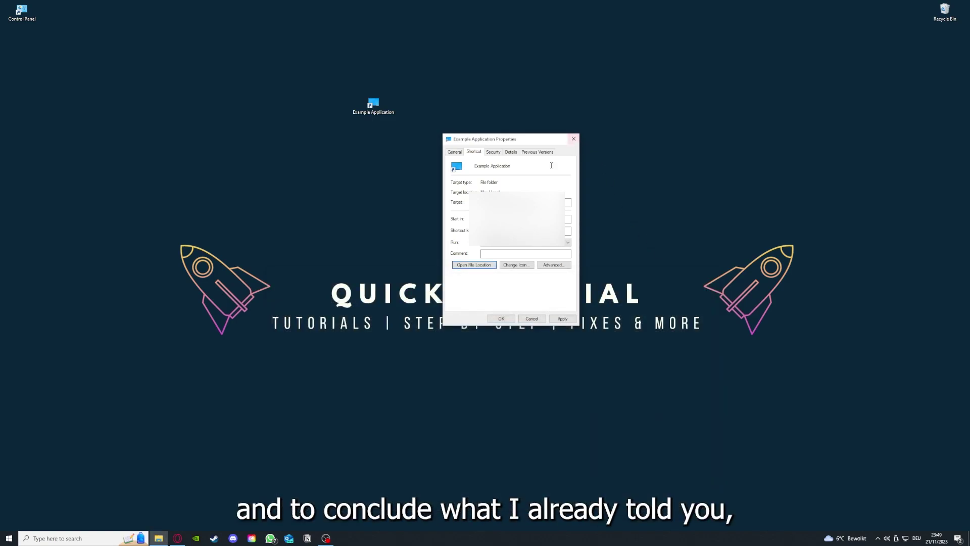
click(574, 139)
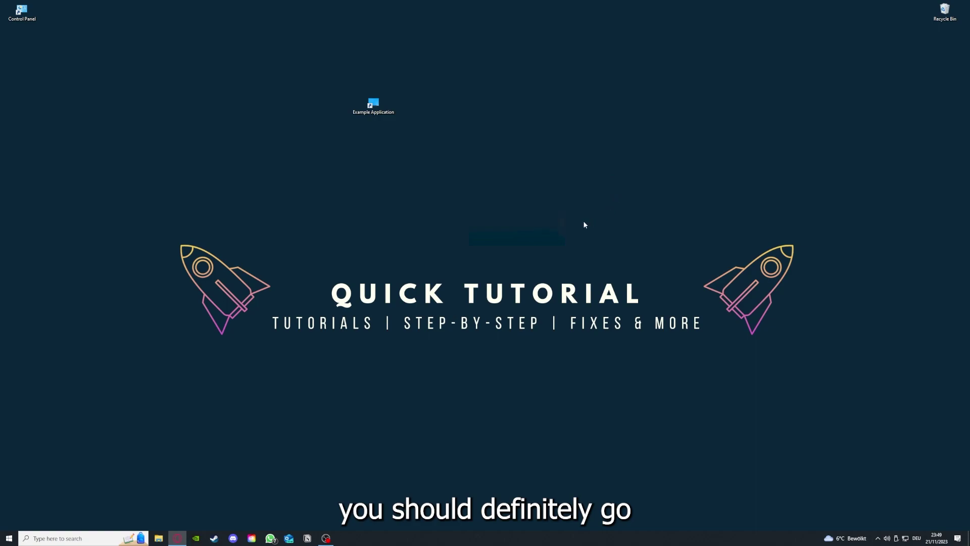